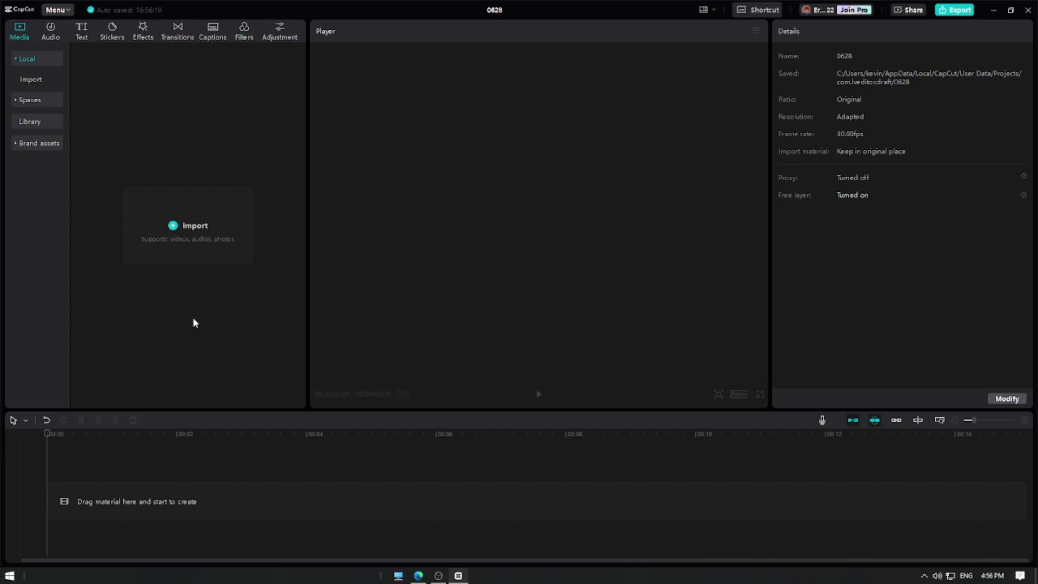
- Import the three landscape JPGs from Downloads with one marquee selection, then deselect them
click(193, 239)
drag(173, 162, 406, 73)
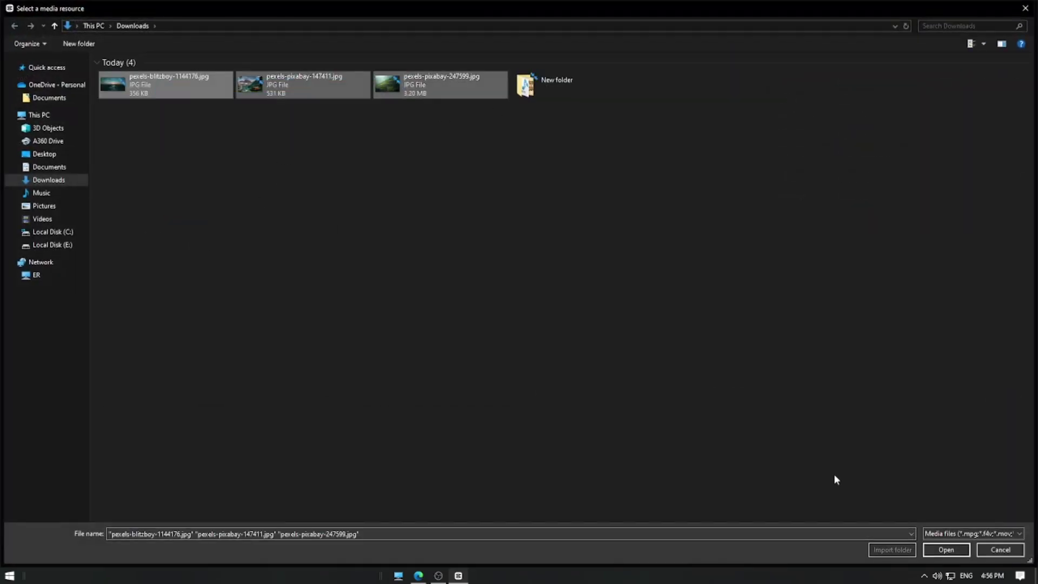
click(946, 549)
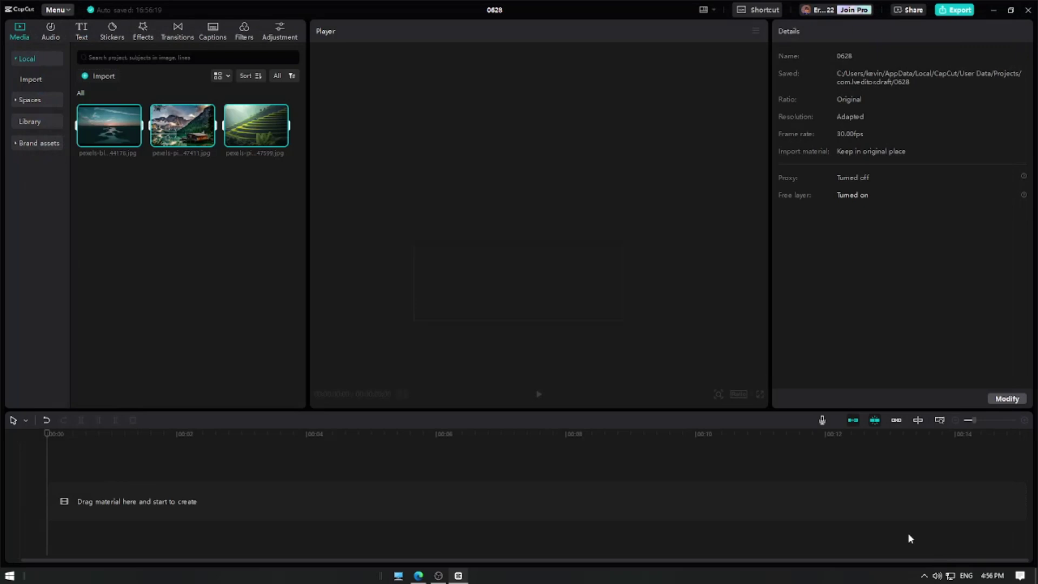
click(126, 168)
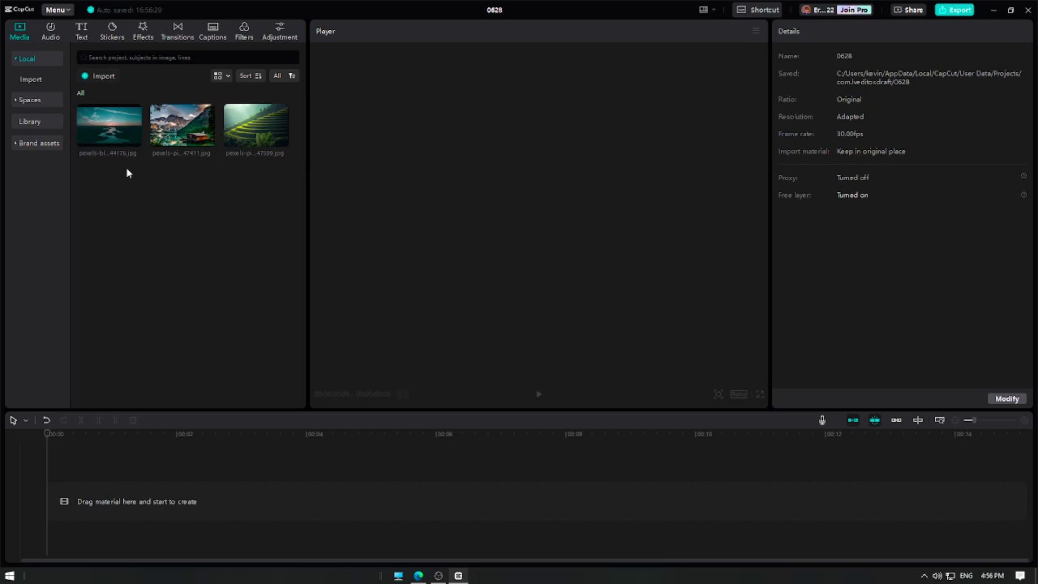
- Add the river sunset photo and keyframe its scale from 100% at 0s to about 193% at 5s, then preview
click(136, 142)
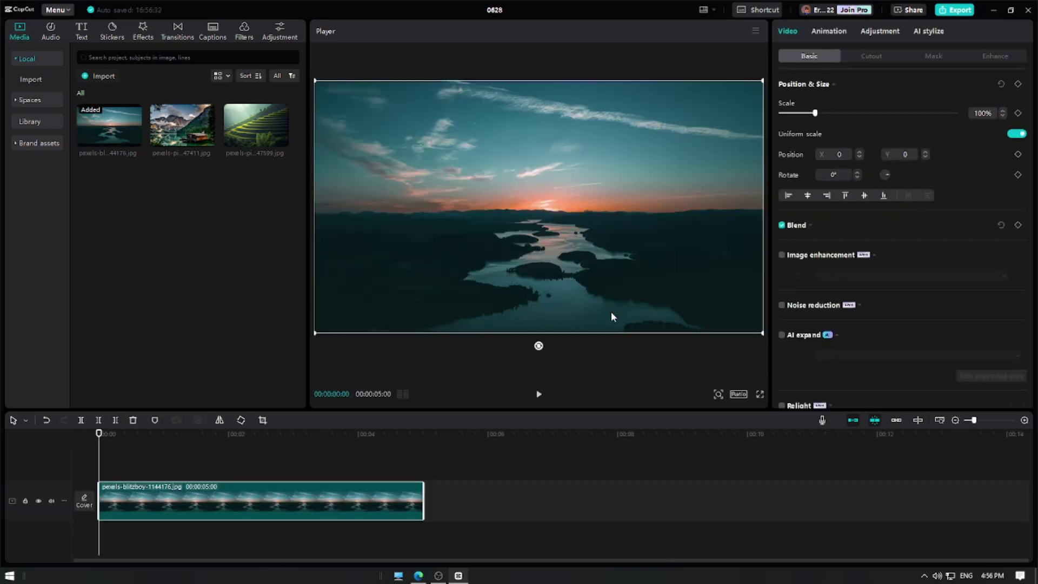
click(1018, 85)
drag(99, 438, 457, 459)
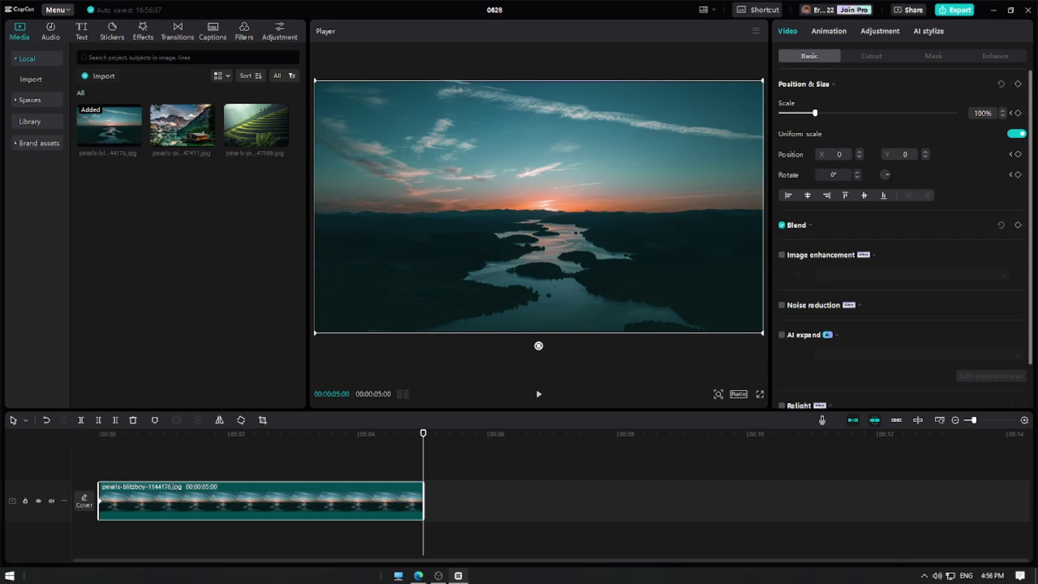
click(1018, 85)
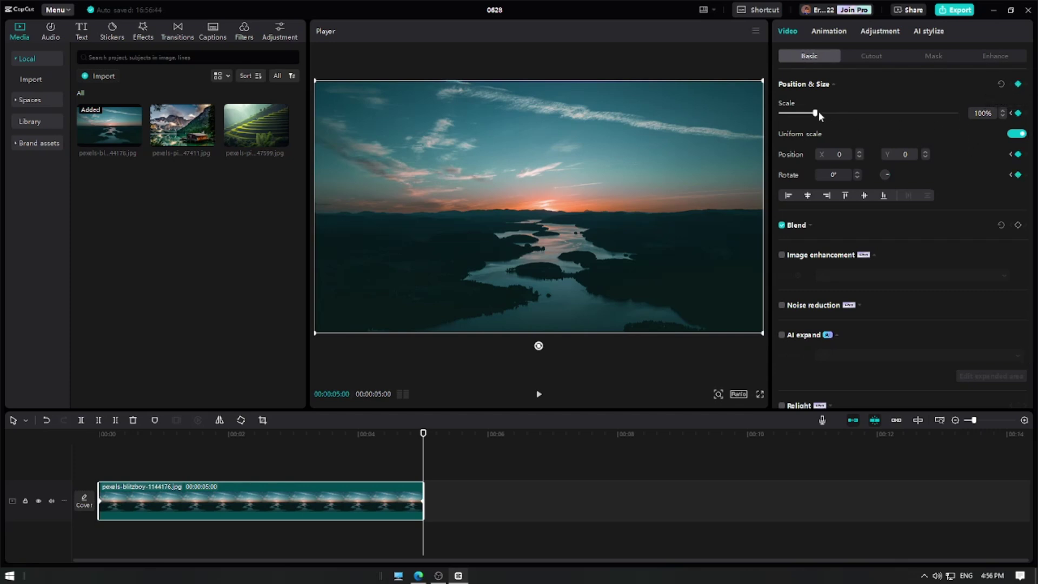
drag(815, 113, 850, 116)
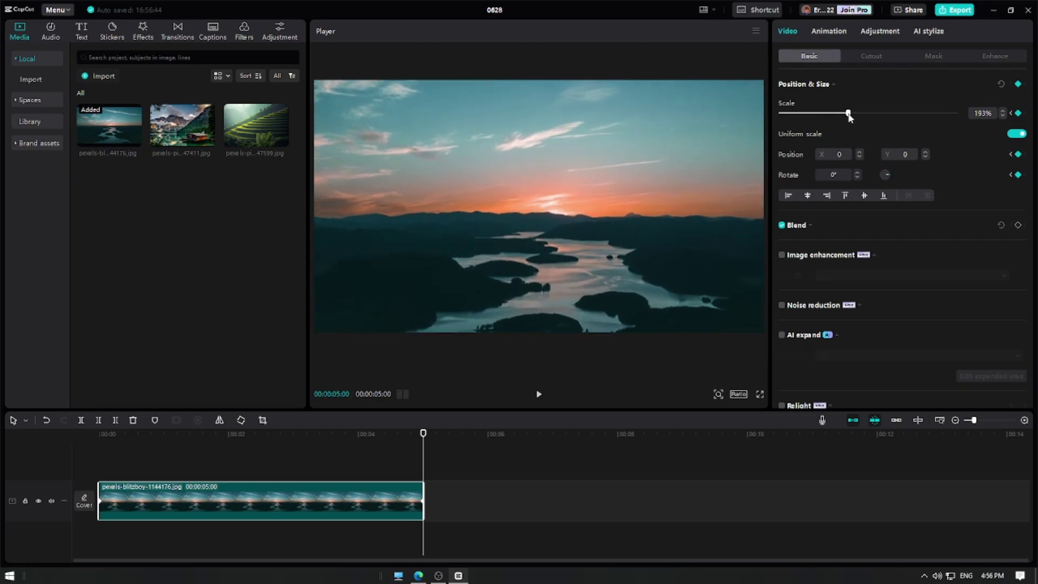
click(539, 394)
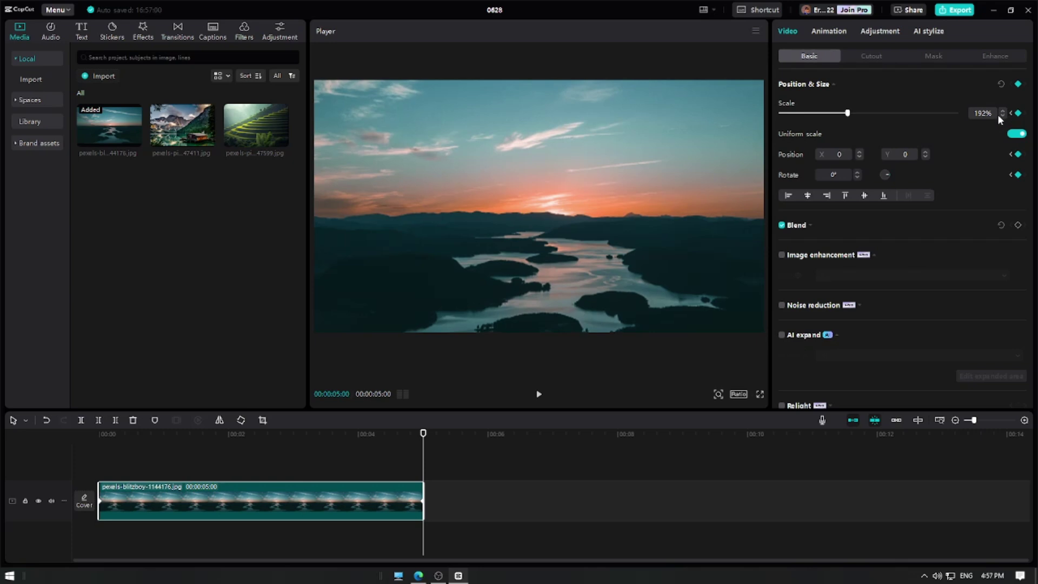
- Lower the river photo's ending scale keyframe back to 100%
drag(848, 113, 820, 119)
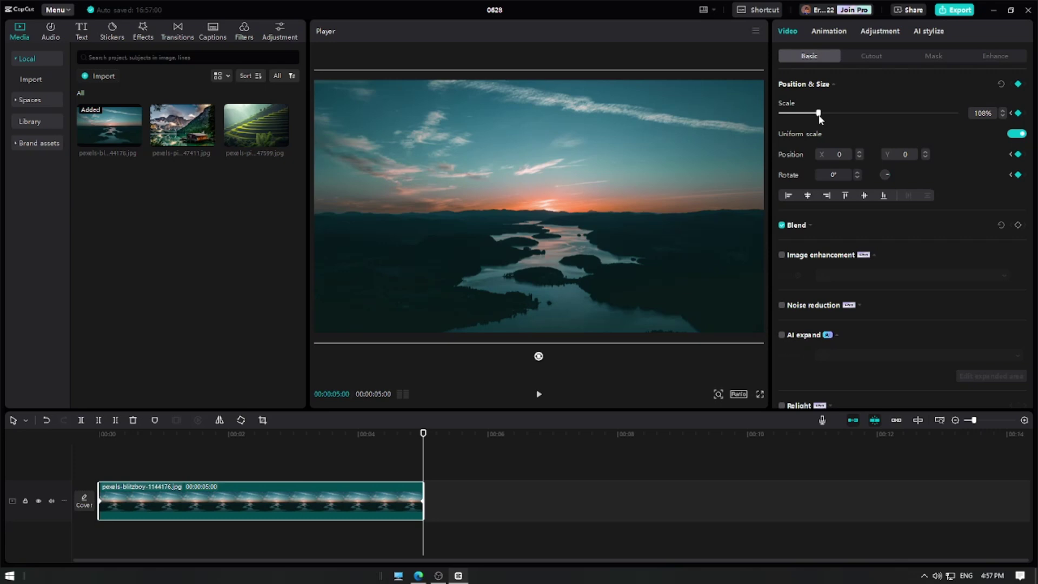
click(1002, 115)
click(1002, 115)
click(1002, 115)
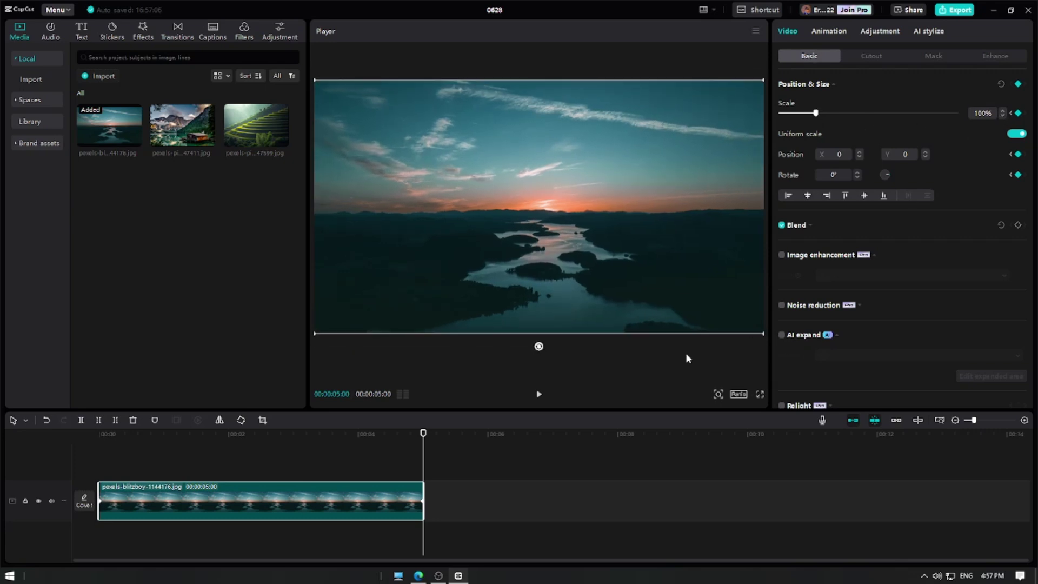
- Set the starting scale to 187% at 0s and preview the zoom-out
drag(423, 434, 23, 444)
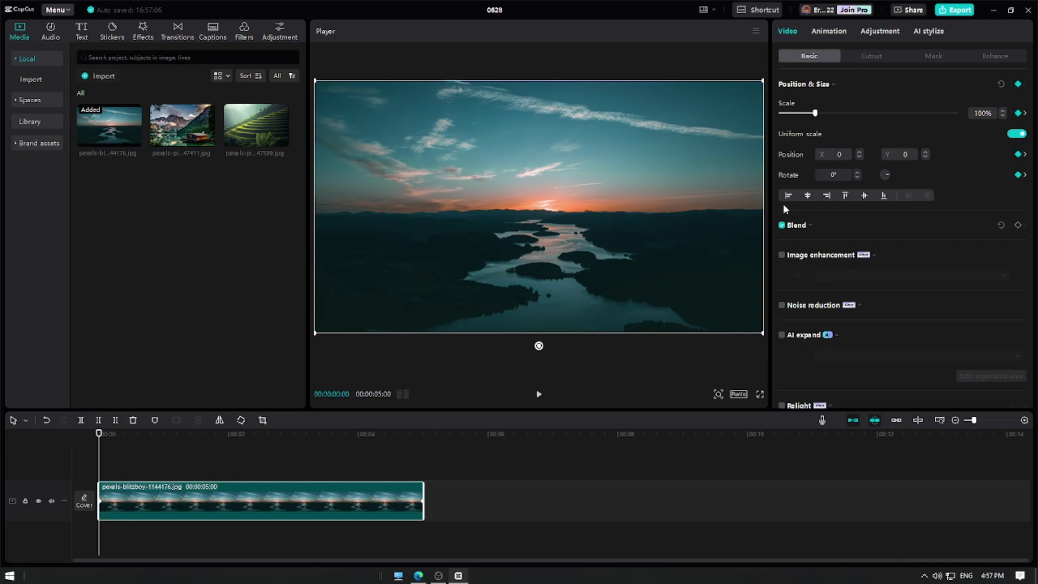
click(860, 113)
drag(860, 114, 846, 113)
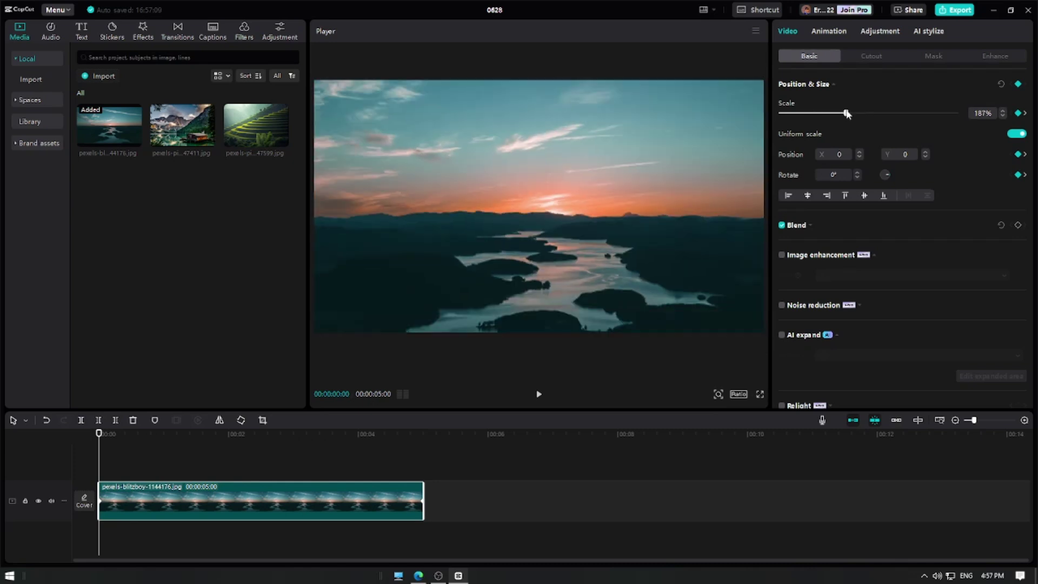
click(97, 458)
click(539, 395)
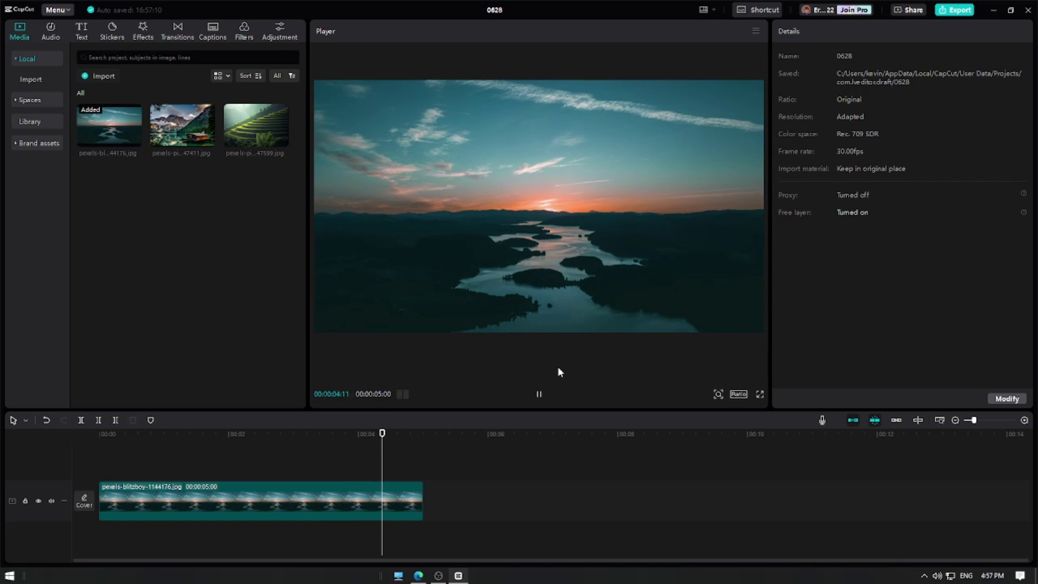
- Replace the river clip on the timeline with the mountain lake photo
right_click(240, 504)
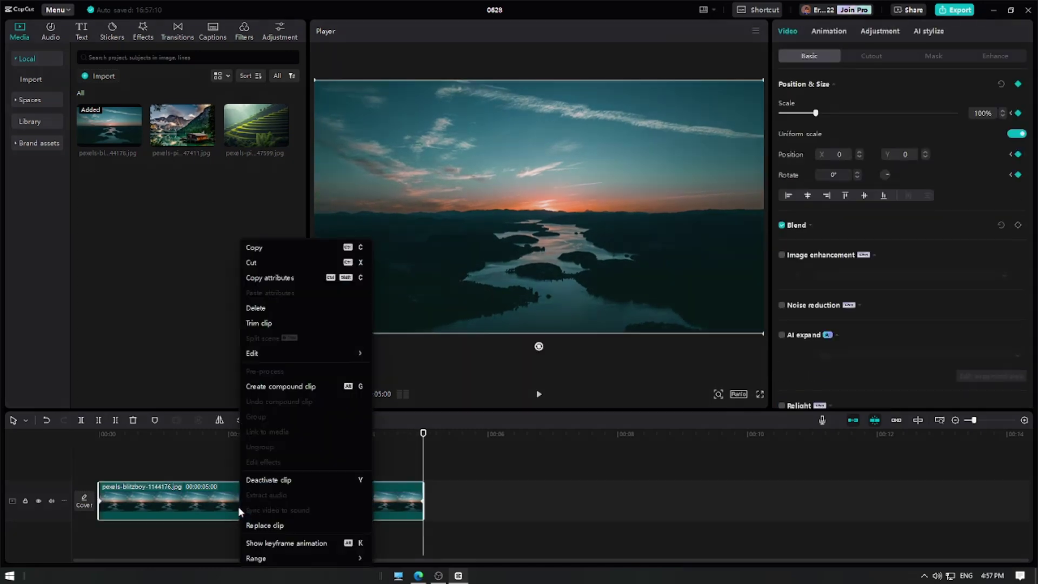
click(260, 325)
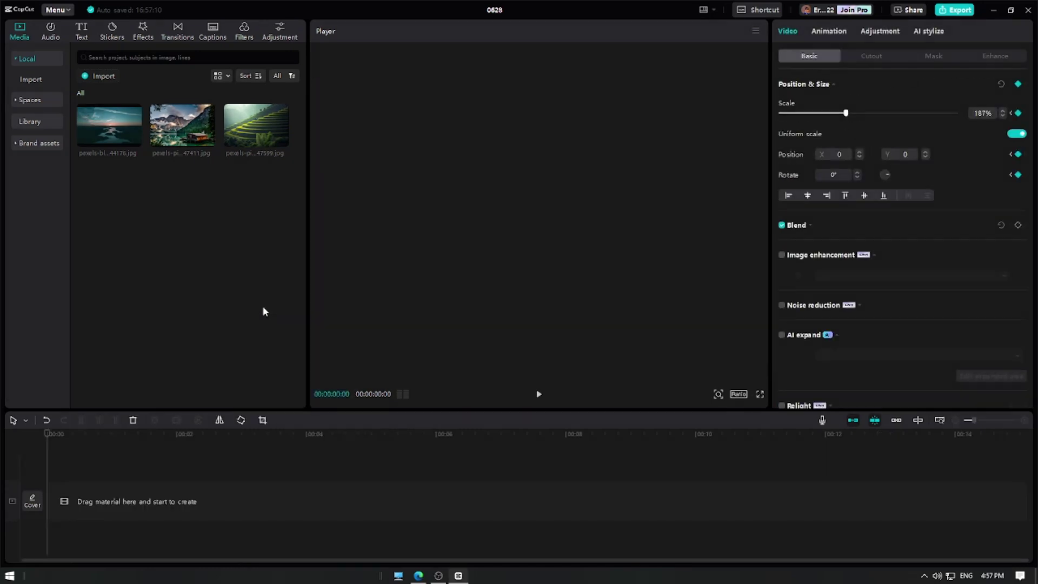
click(209, 141)
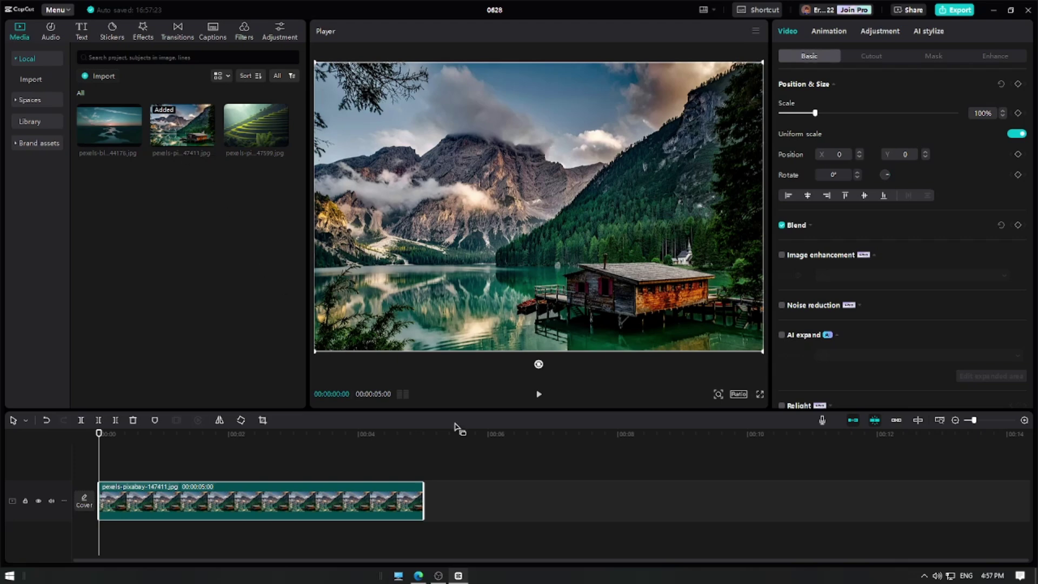
- Keyframe the lake photo's start at 148% scale, shifted to Y -597 to show the peak
click(1018, 85)
click(832, 112)
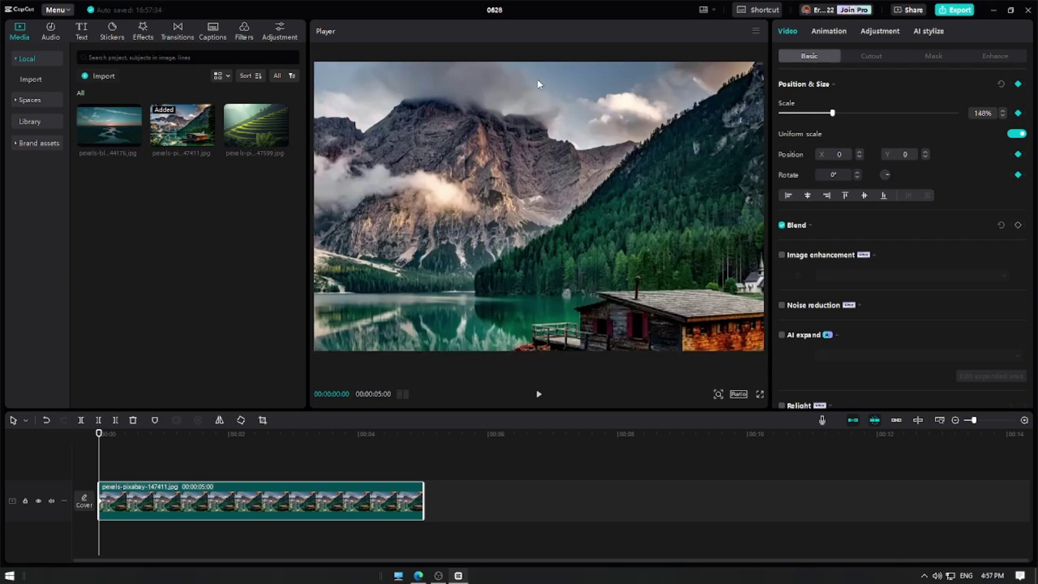
drag(537, 81, 539, 134)
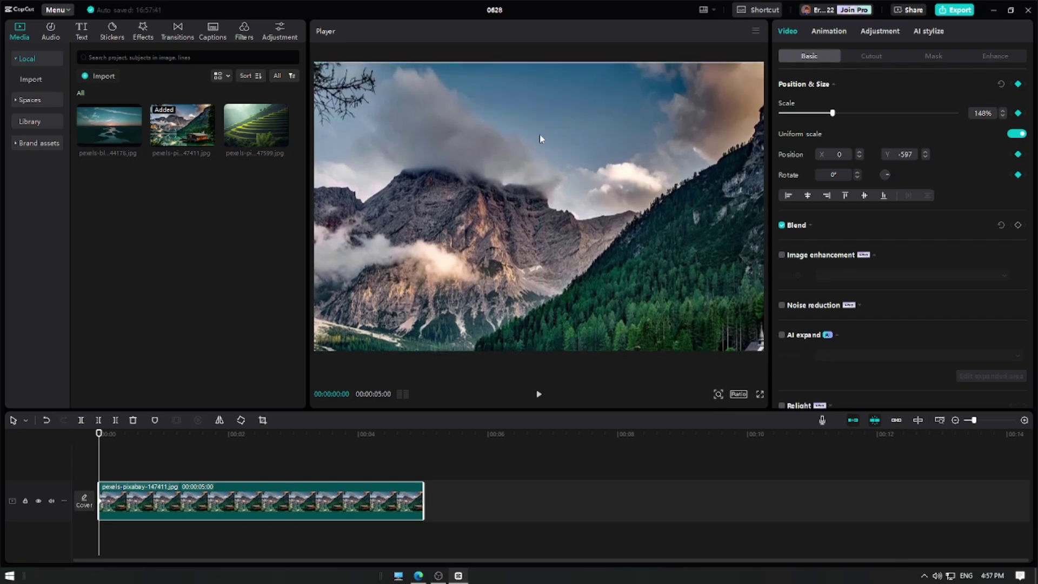
- Keyframe the lake photo's end panned up to Y 597 to reveal the lake and cabin, then preview
click(425, 440)
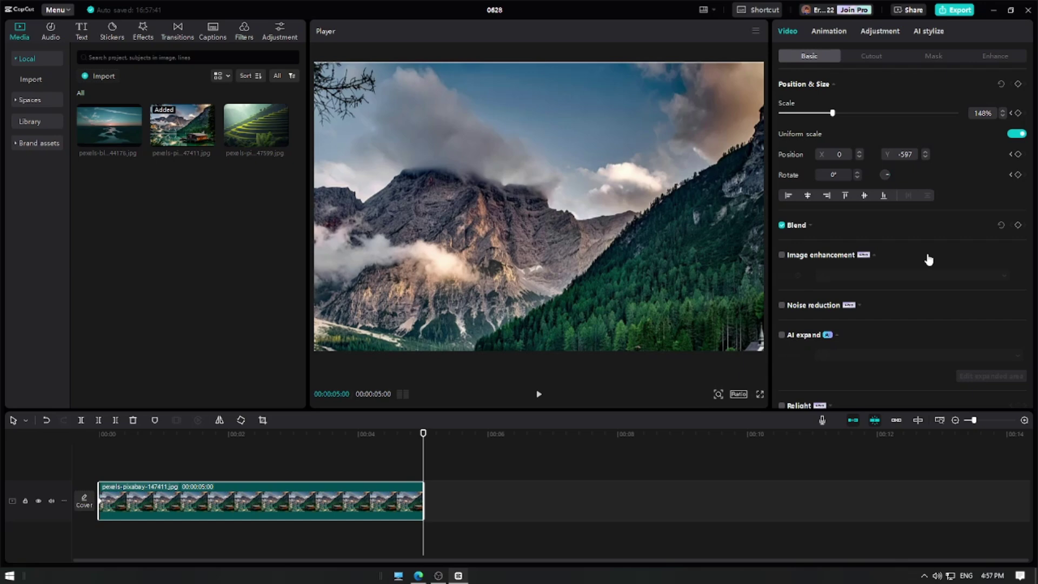
click(1019, 84)
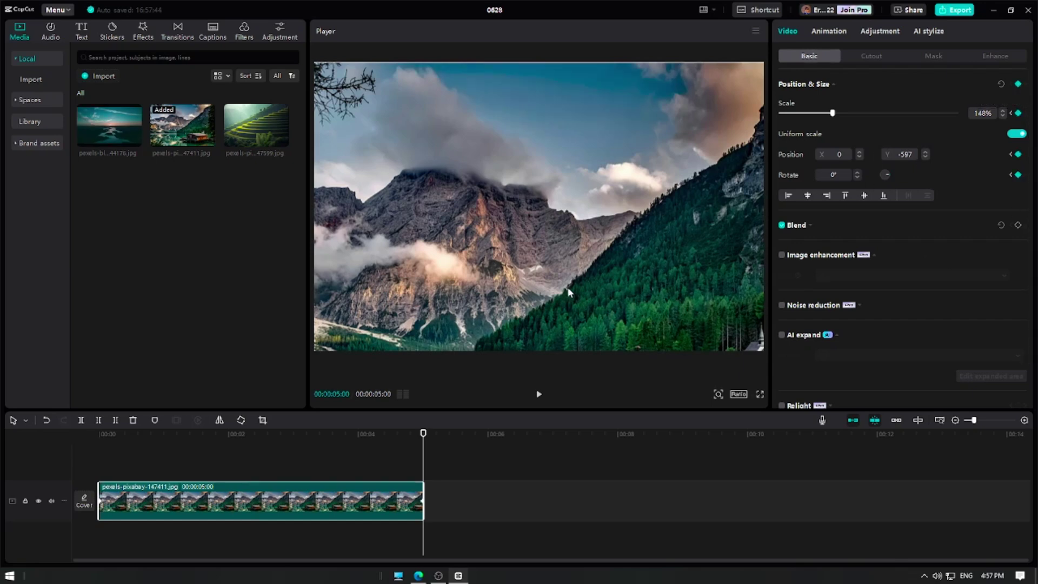
drag(584, 289, 569, 148)
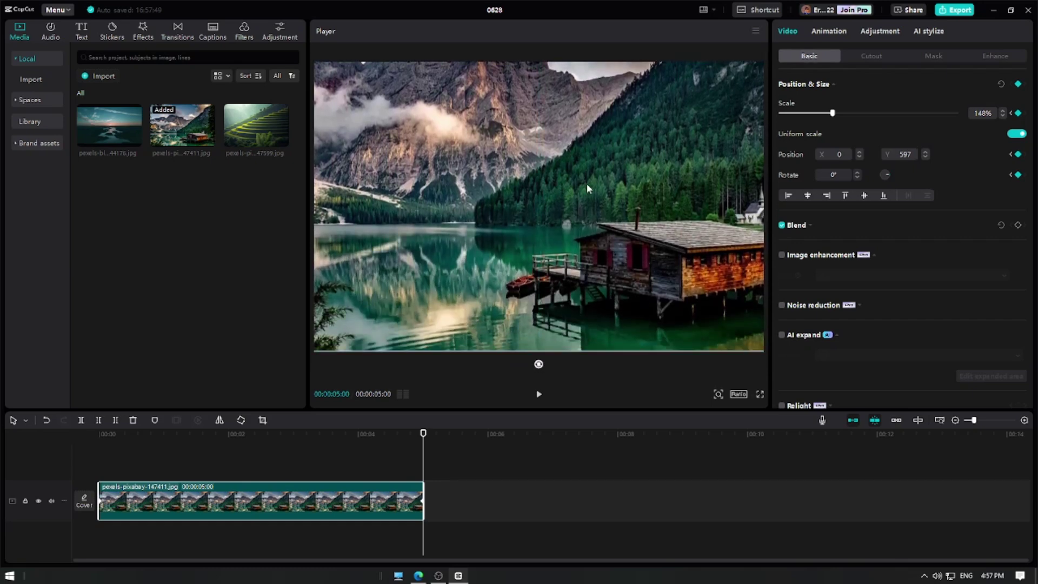
click(538, 394)
- Replace the lake clip on the timeline with the rice terrace photo
right_click(340, 488)
click(365, 307)
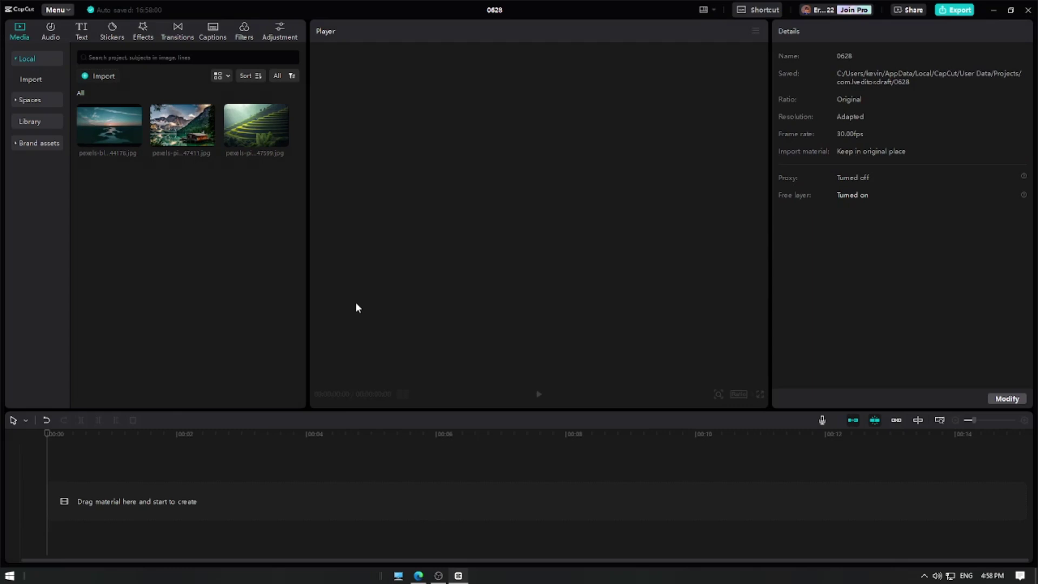
click(280, 140)
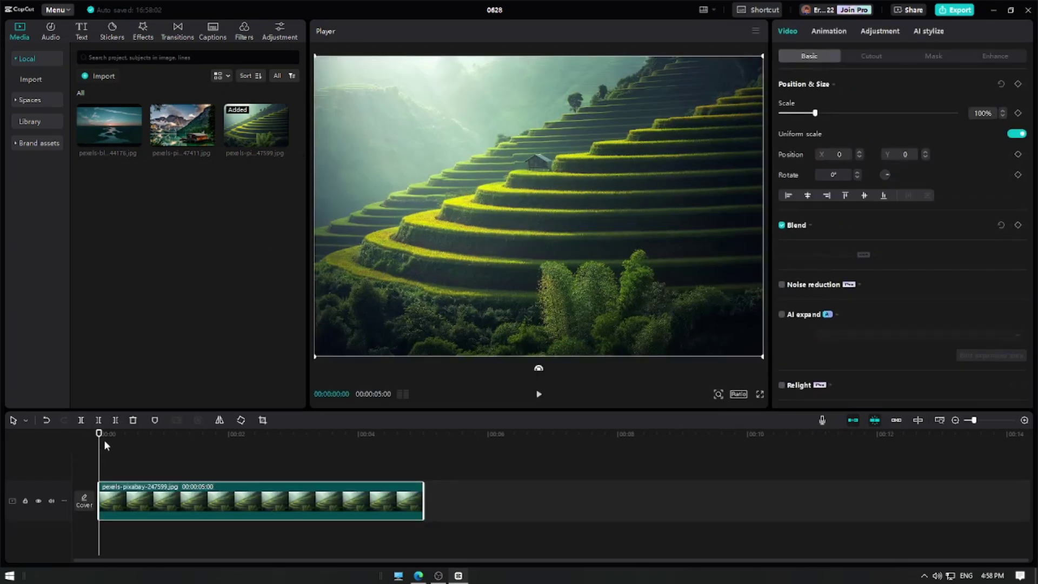
- Add Position & Size keyframes to the terrace clip at 00:05 and at 00:00
drag(94, 433, 462, 461)
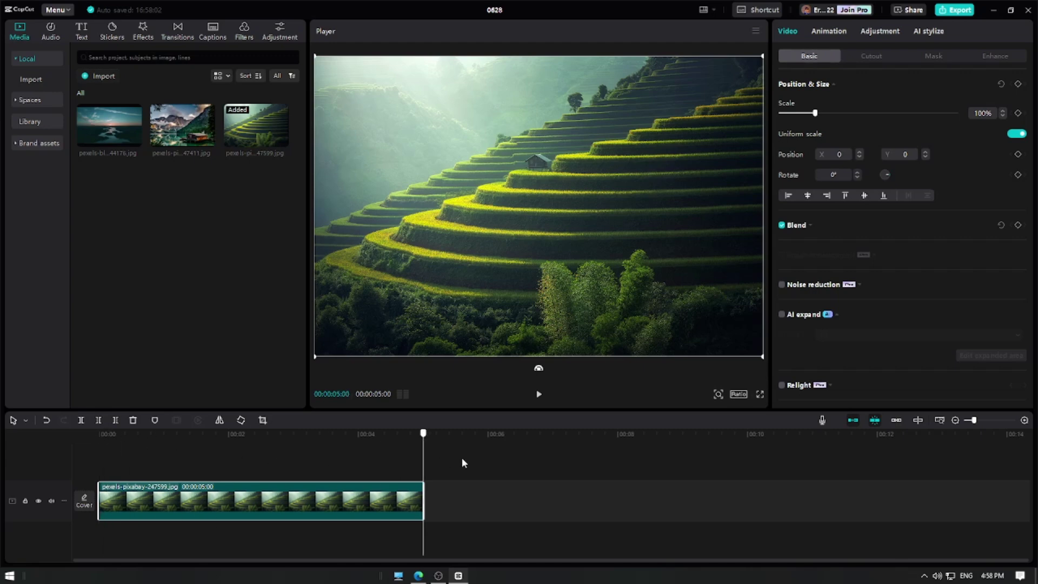
click(1018, 84)
drag(423, 433, 70, 466)
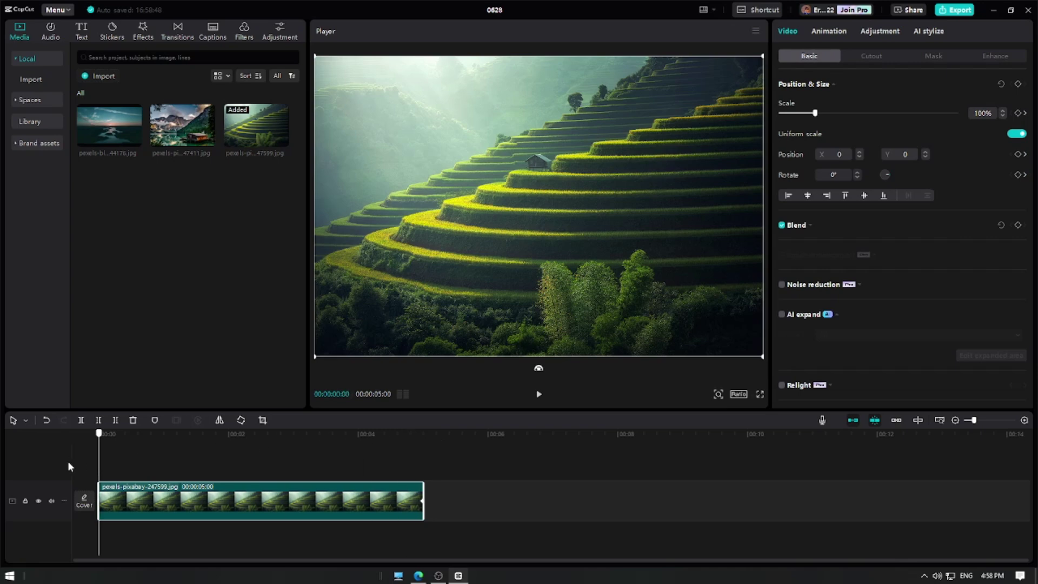
click(1018, 83)
- At 00:00 set the terrace photo's scale to 174% and rotation to 24°, then preview
drag(819, 116, 842, 117)
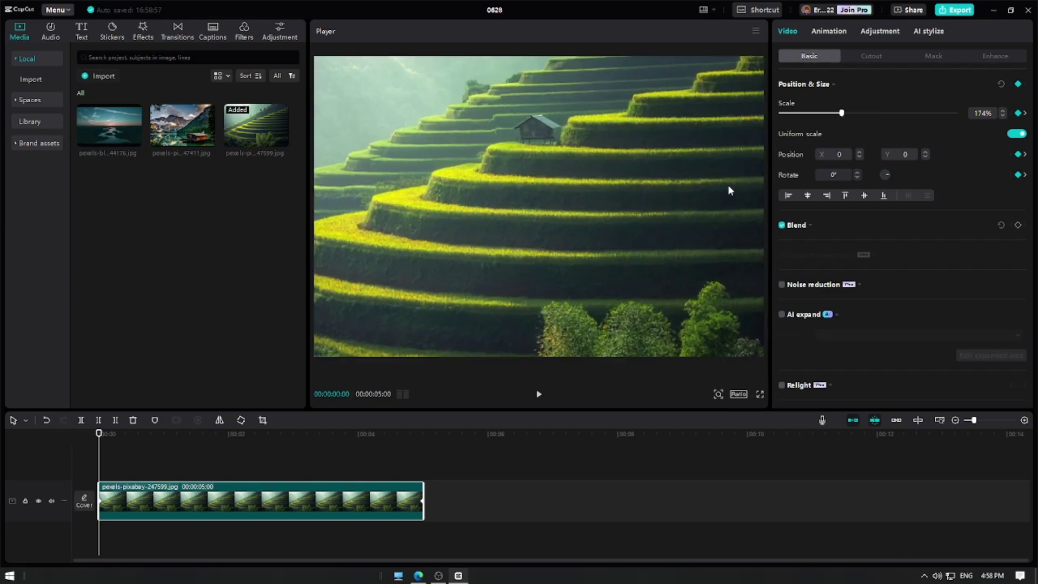
click(858, 173)
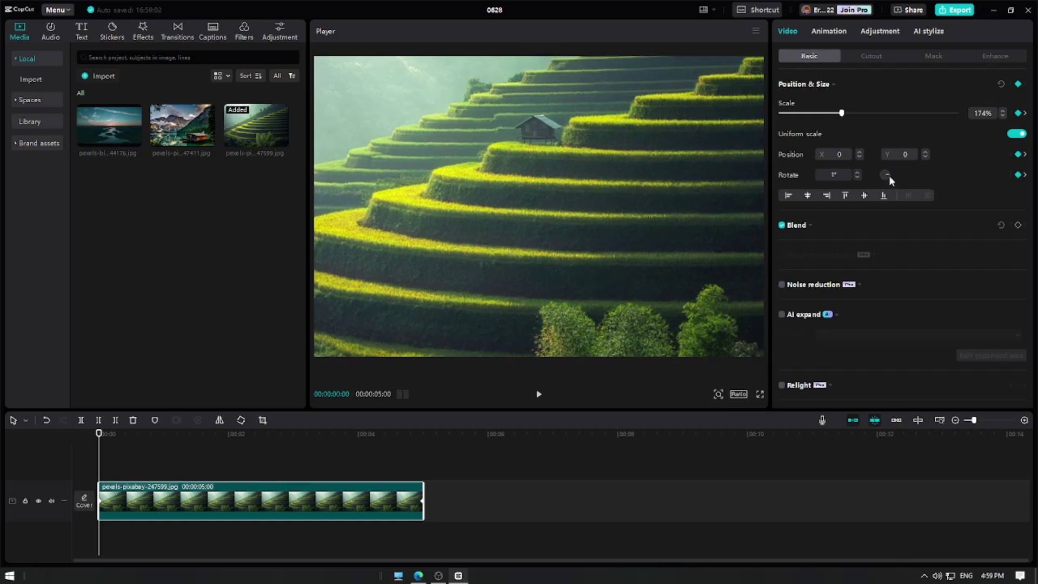
drag(889, 173, 890, 175)
click(858, 172)
click(857, 172)
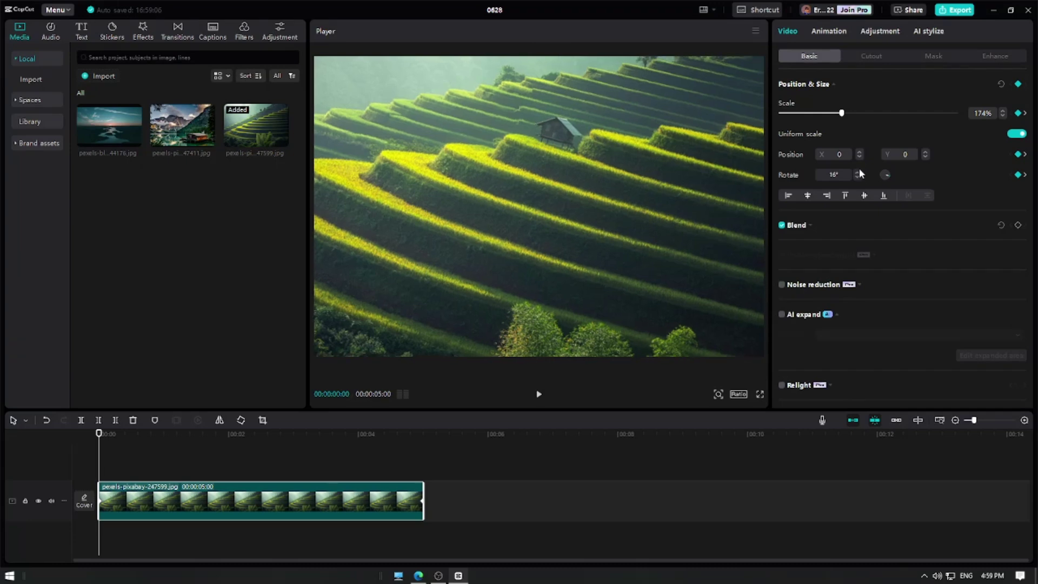
click(858, 172)
click(859, 172)
click(858, 172)
click(859, 172)
click(859, 172)
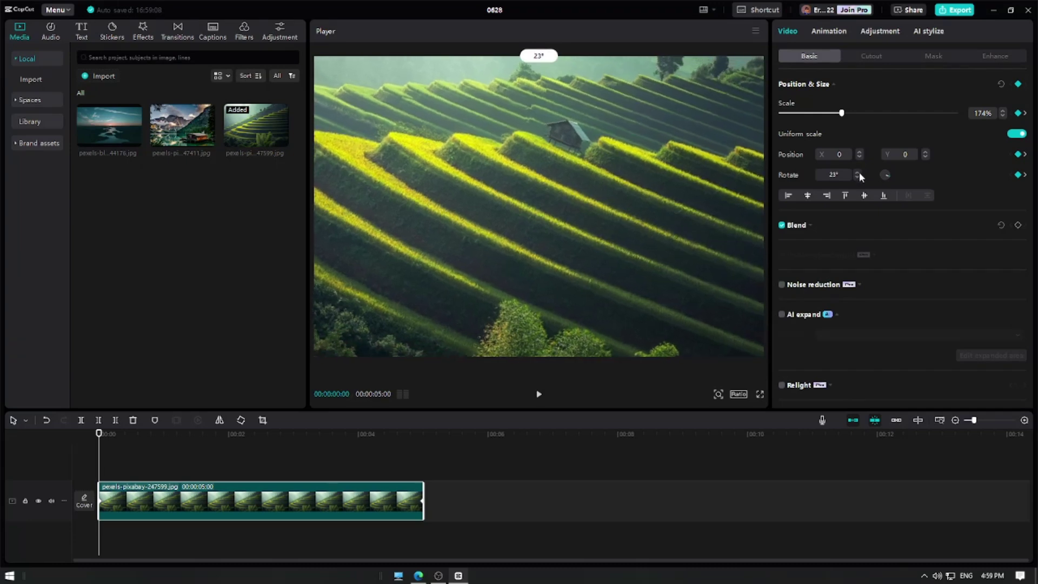
click(858, 172)
click(859, 172)
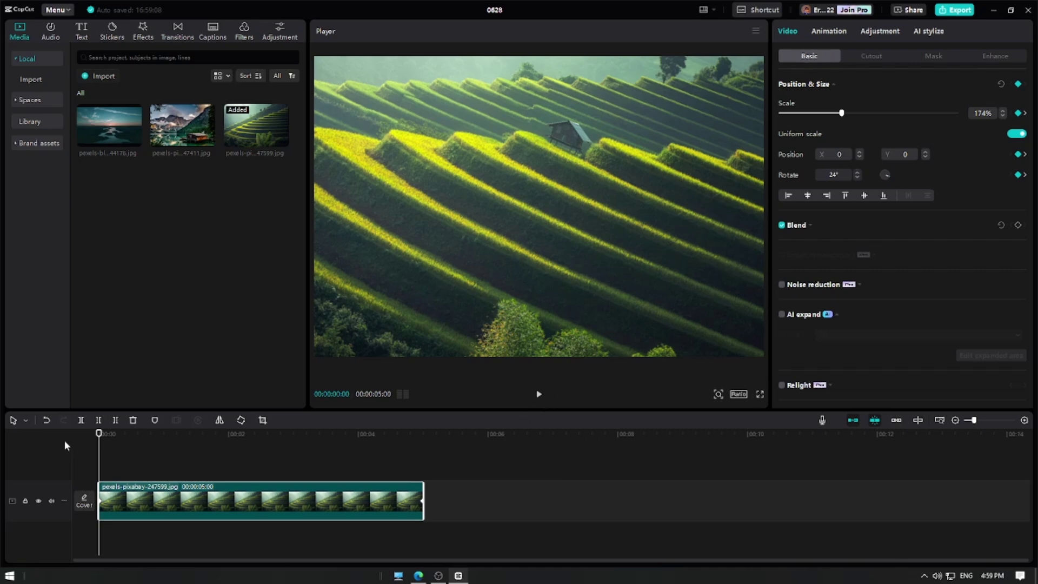
click(538, 395)
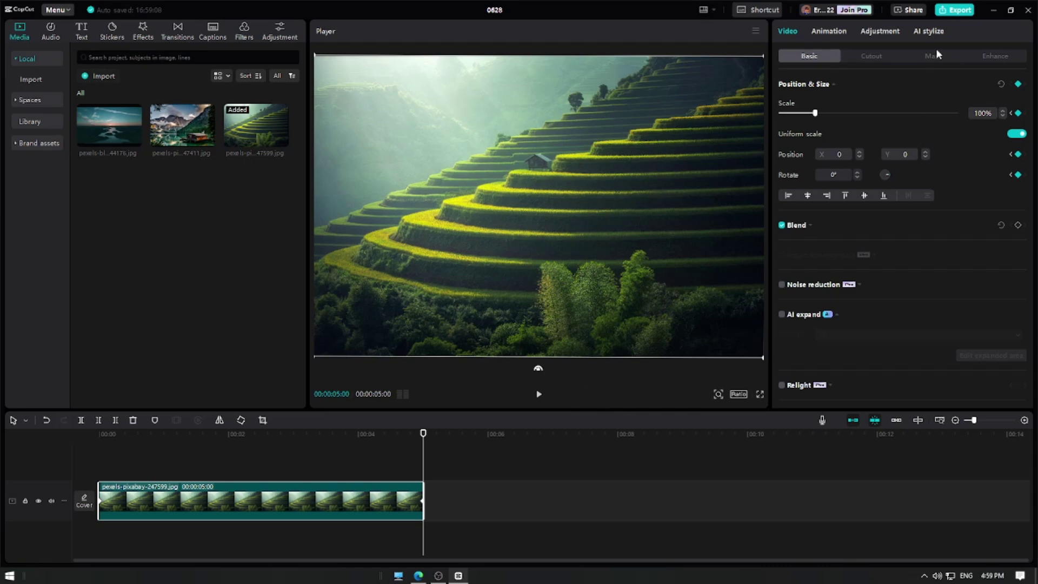
- Export the 5-second project as a 1080P H.264 mp4 at 30fps
click(949, 13)
click(630, 449)
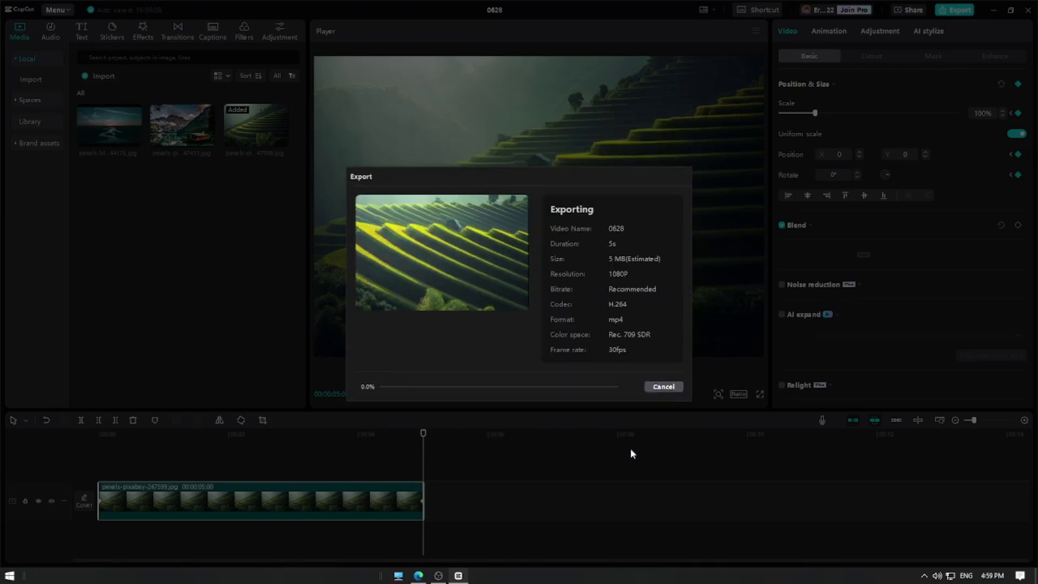